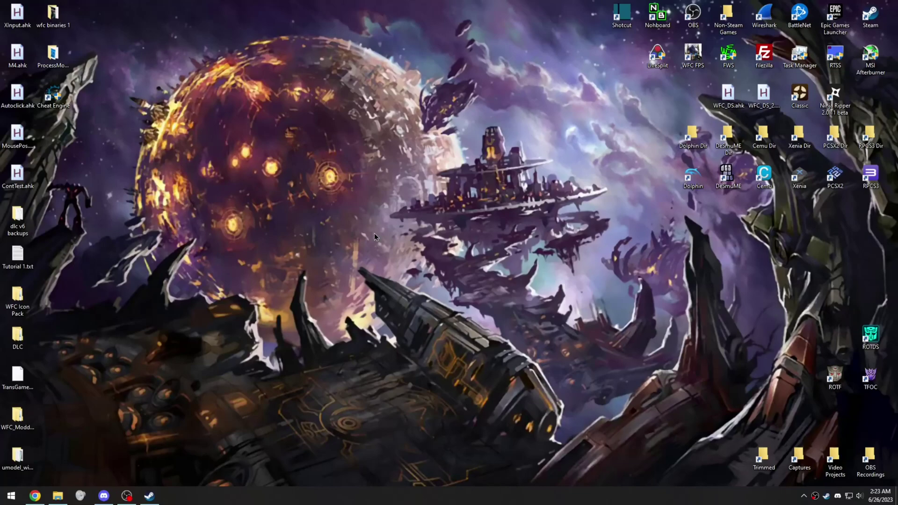
# - Review the UPK Explorer for UE3 page on Nexus Mods in the browser, including its main file download
pyautogui.click(37, 495)
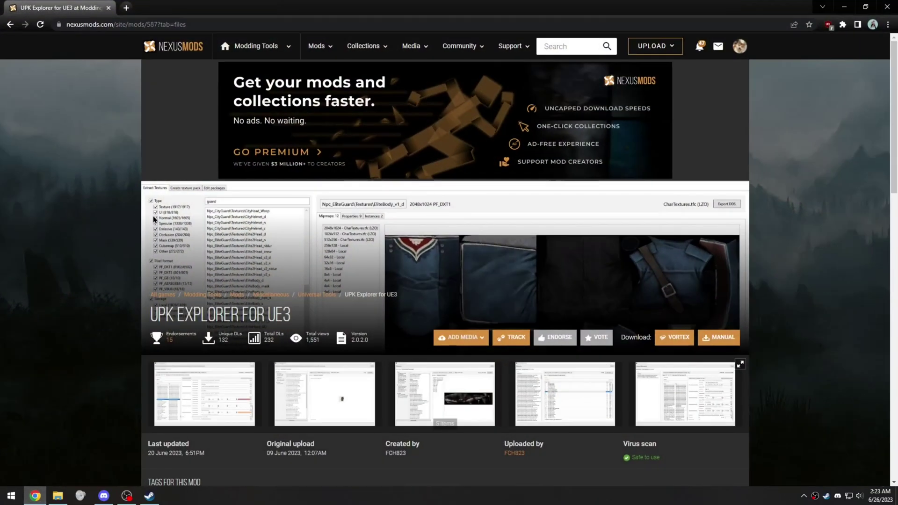
pyautogui.moveTo(150, 306); pyautogui.dragTo(298, 319)
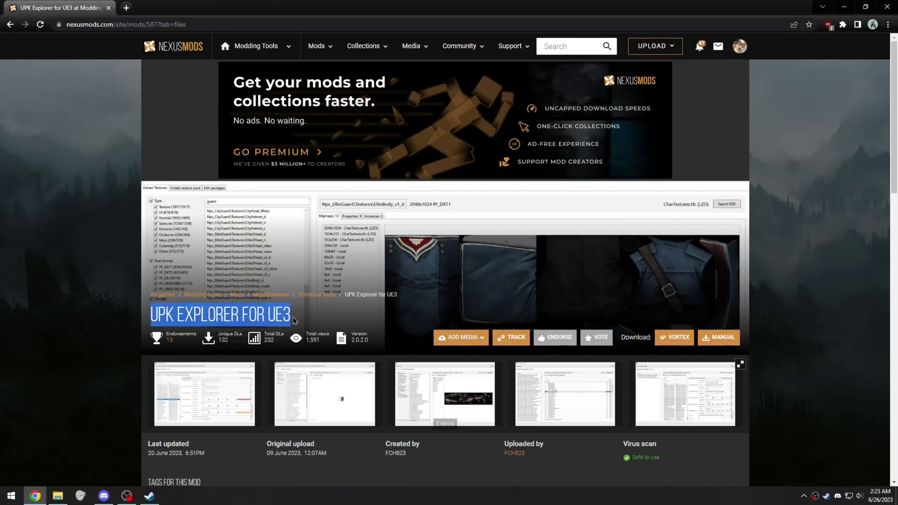
pyautogui.click(314, 291)
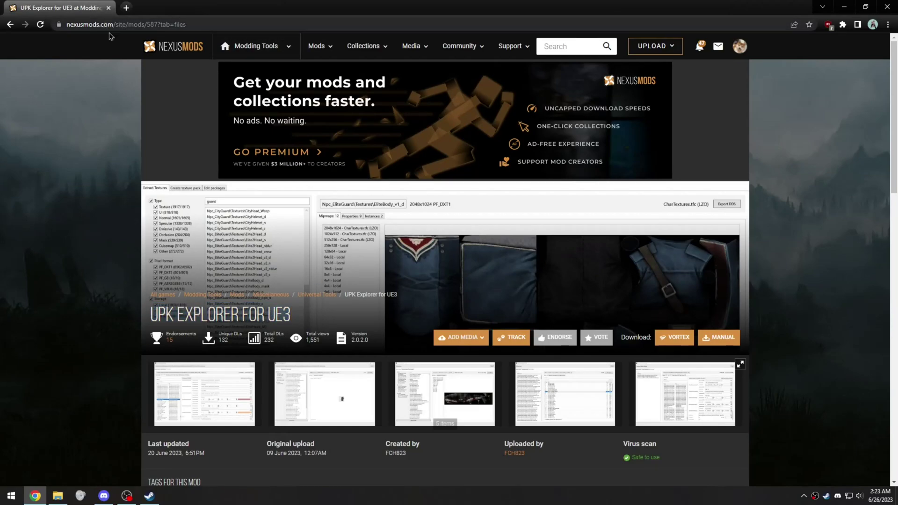
pyautogui.scroll(-5, 171, 292)
pyautogui.scroll(-5, 171, 292)
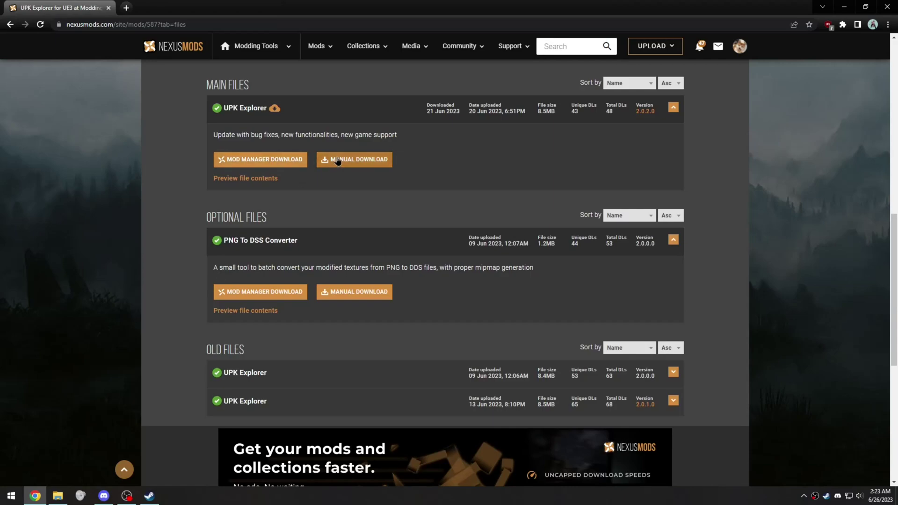
pyautogui.click(844, 6)
# - Launch UPK Explorer.exe from the extracted UPK Explorer folder in Downloads and maximize its window
pyautogui.click(58, 496)
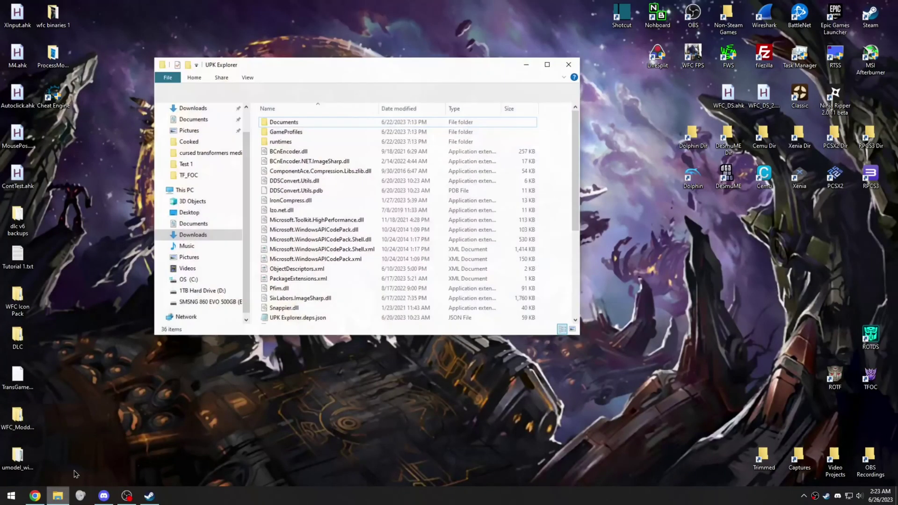
pyautogui.scroll(-5, 327, 167)
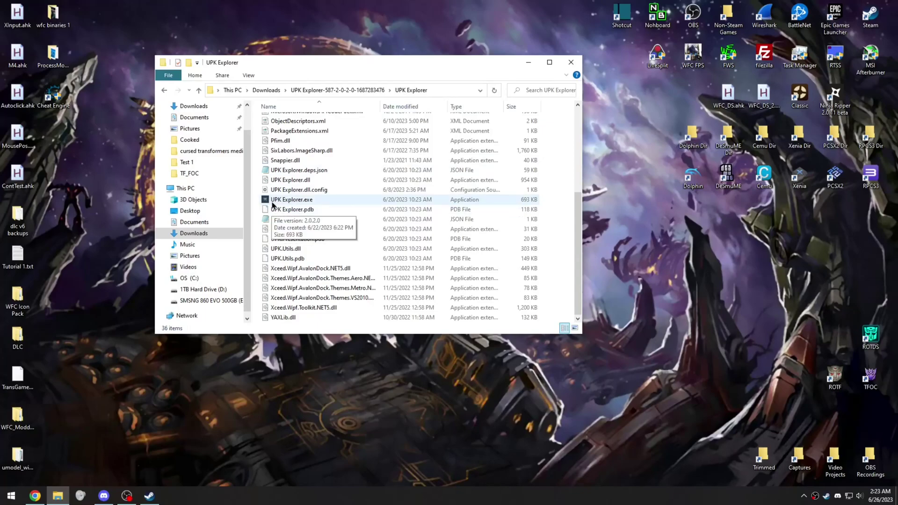
pyautogui.click(271, 204)
pyautogui.doubleClick(272, 204)
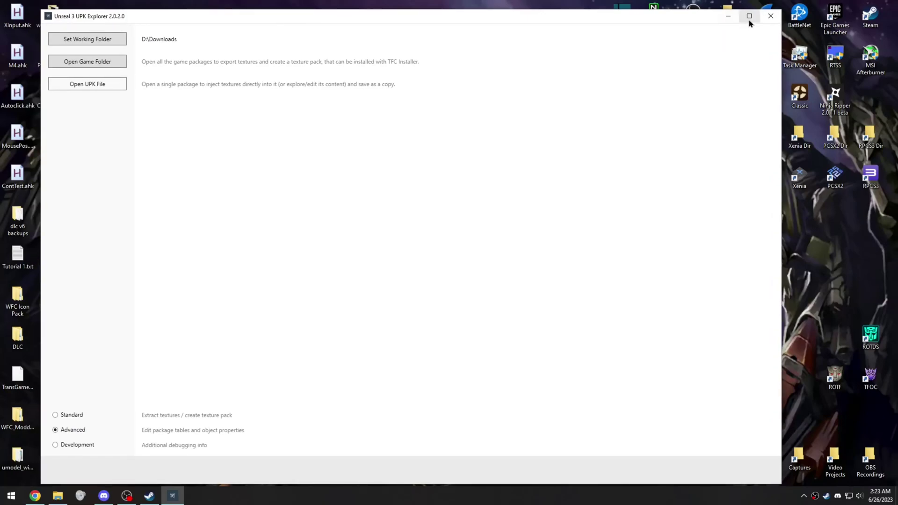
pyautogui.click(749, 19)
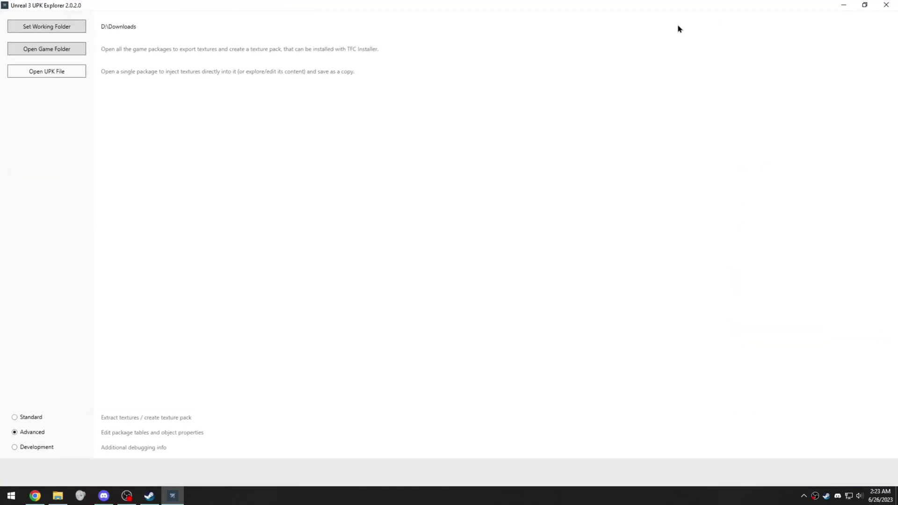
# - Set the working folder to Downloads
pyautogui.click(28, 31)
pyautogui.click(42, 147)
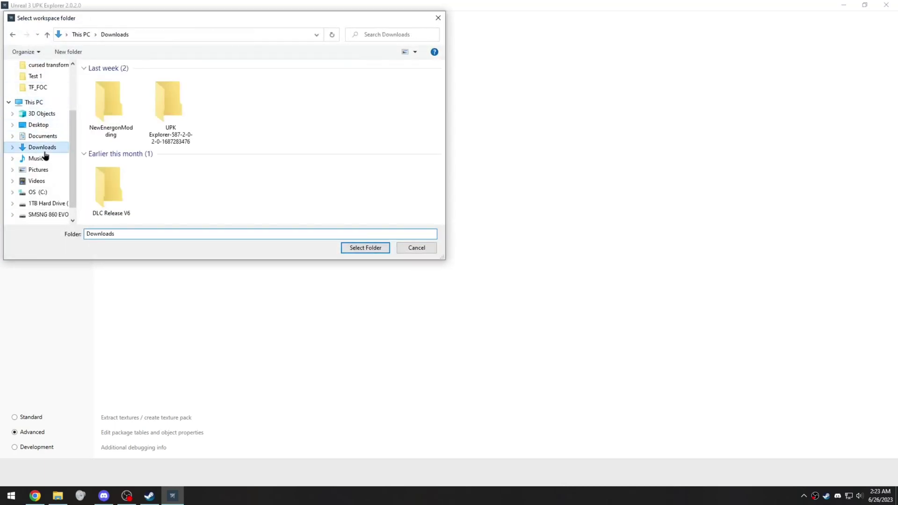
pyautogui.moveTo(222, 23); pyautogui.dragTo(399, 34)
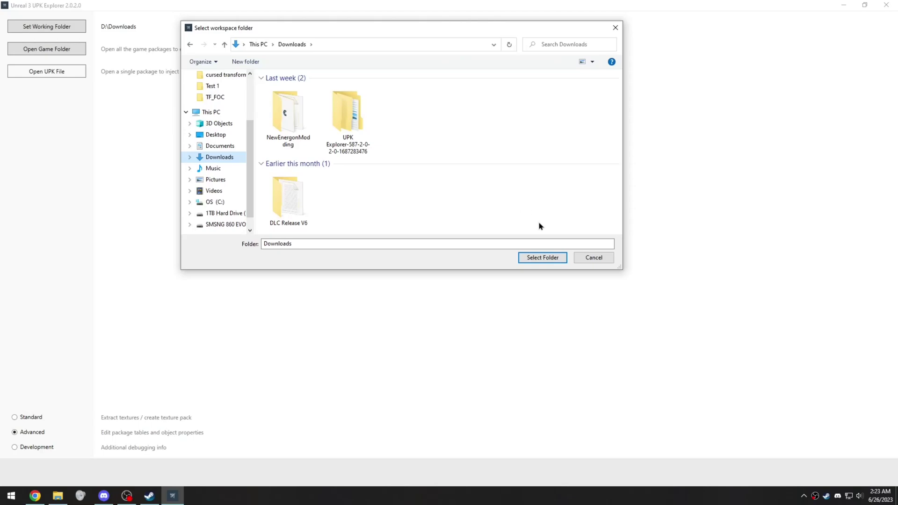
pyautogui.click(548, 257)
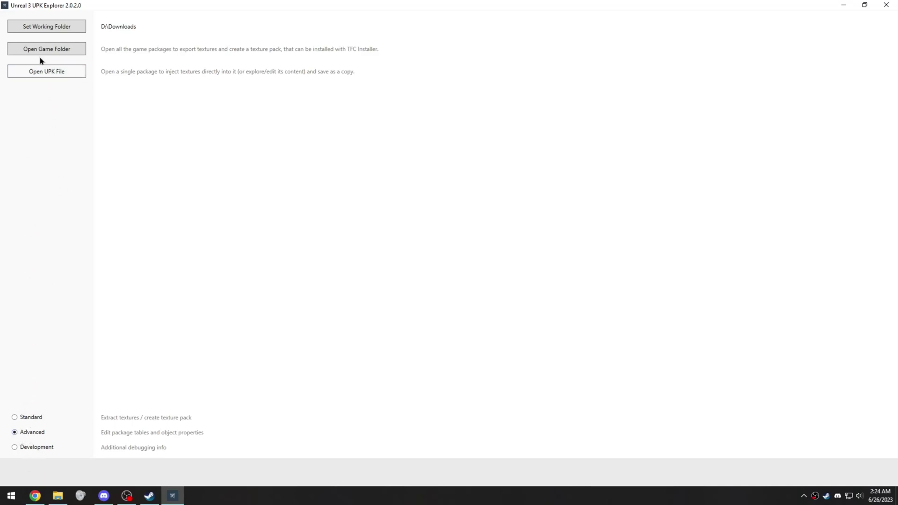
# - Open the Transformers Fall of Cybertron folder on the E: drive as the game folder
pyautogui.click(59, 49)
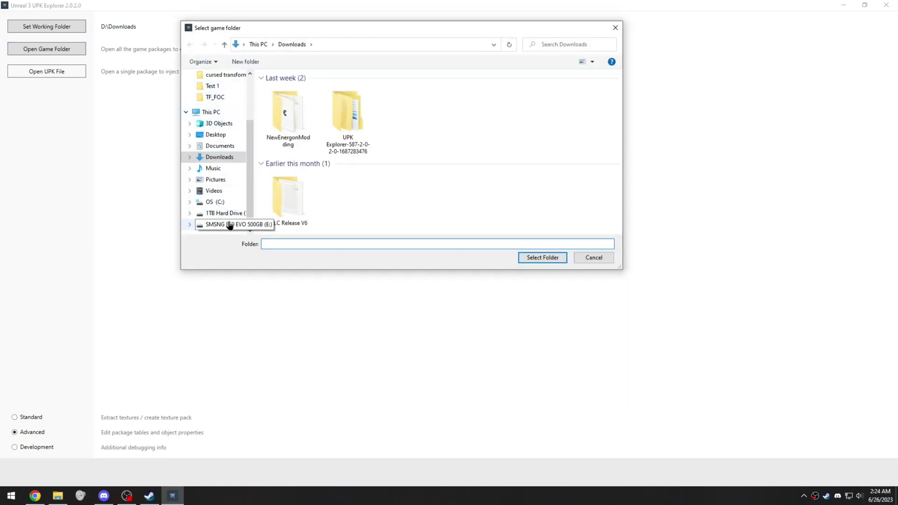
pyautogui.click(229, 225)
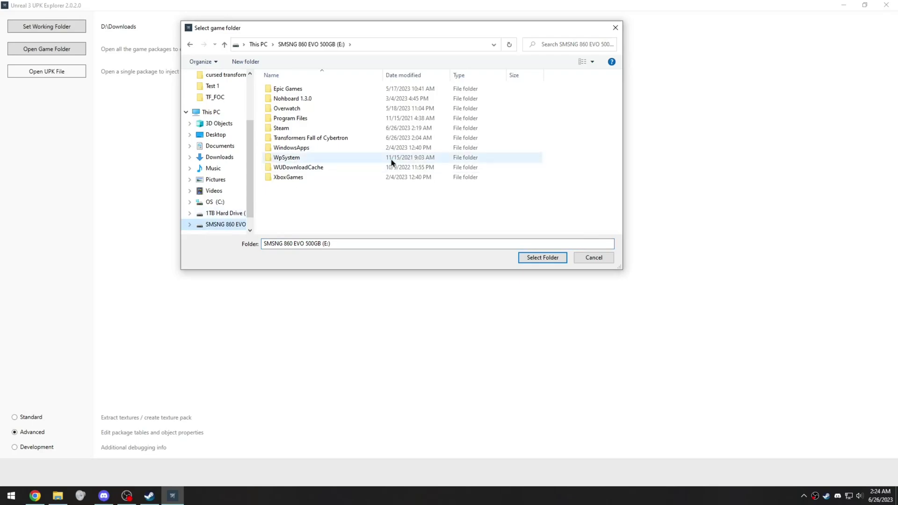
pyautogui.doubleClick(281, 139)
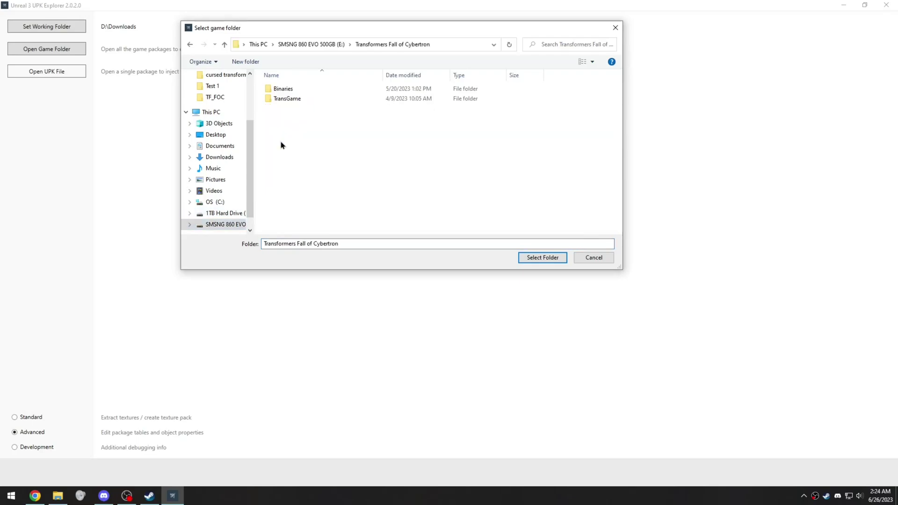
pyautogui.moveTo(387, 30); pyautogui.dragTo(371, 36)
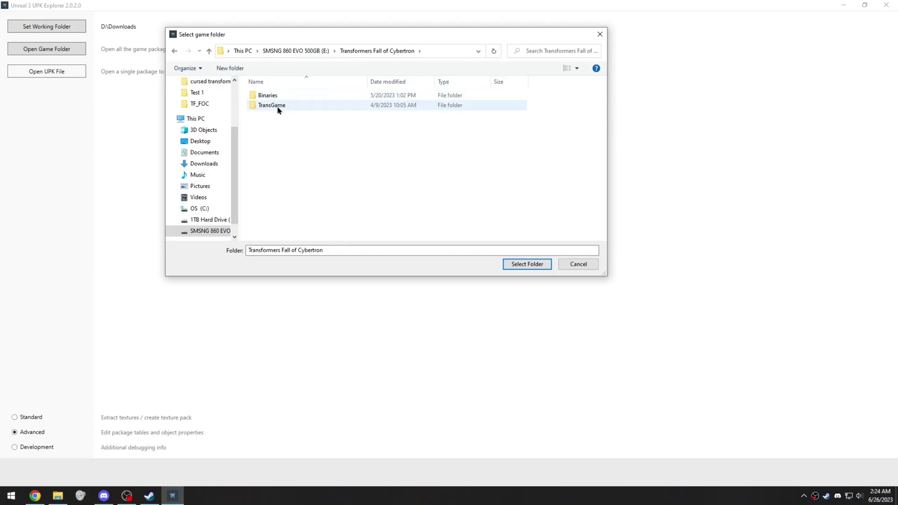
pyautogui.click(525, 267)
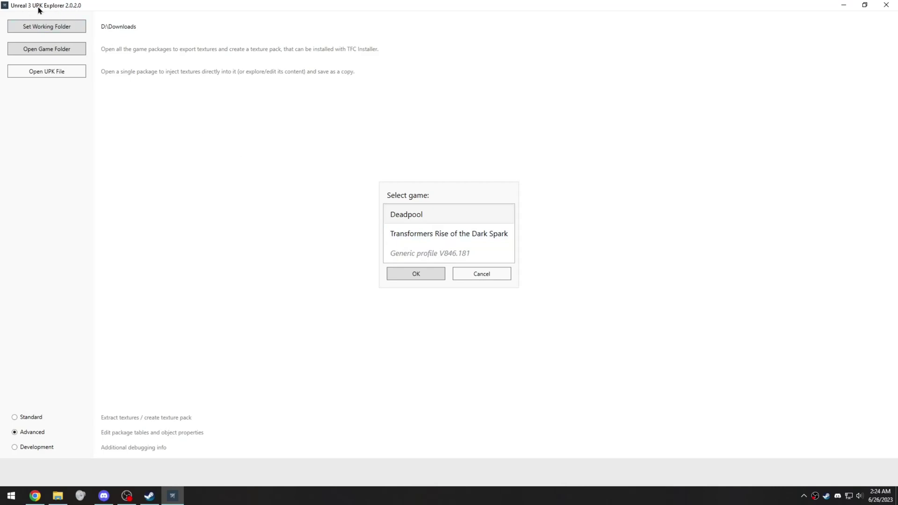
# - Load the packages with the Transformers Rise of the Dark Spark game profile and dismiss the package error report
pyautogui.click(437, 236)
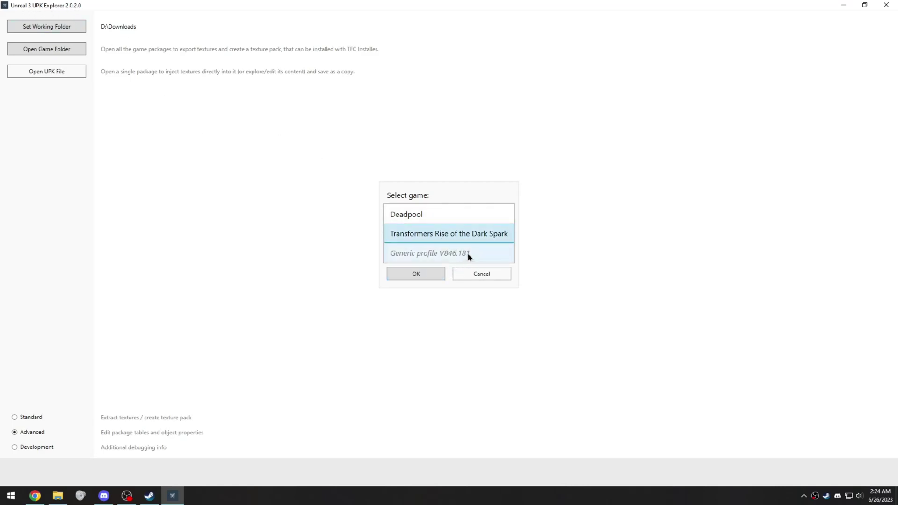
pyautogui.click(410, 275)
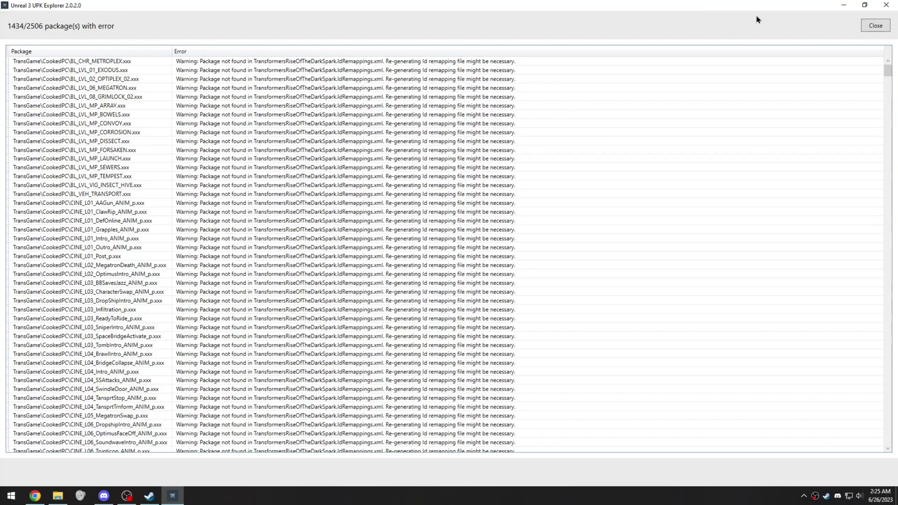
pyautogui.click(876, 27)
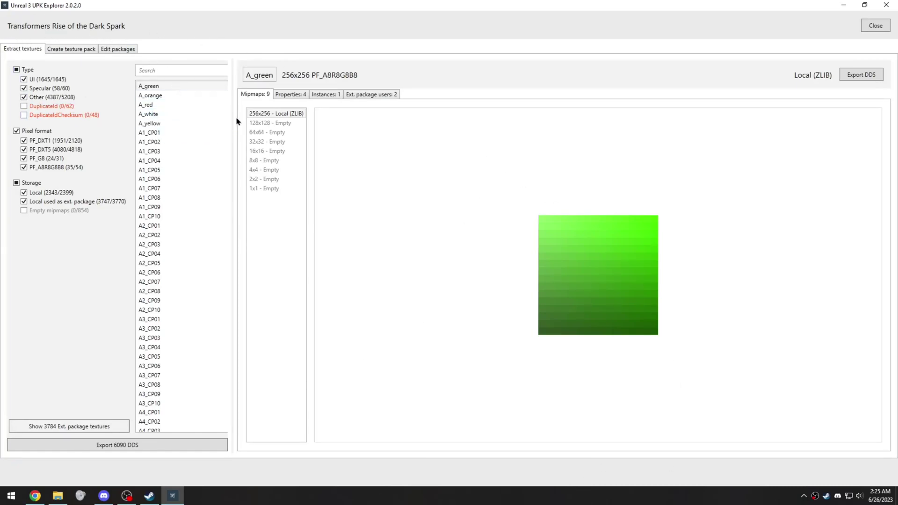
# - Open the TransGame\CookedPC\TransGame.xxx package for editing
pyautogui.click(116, 52)
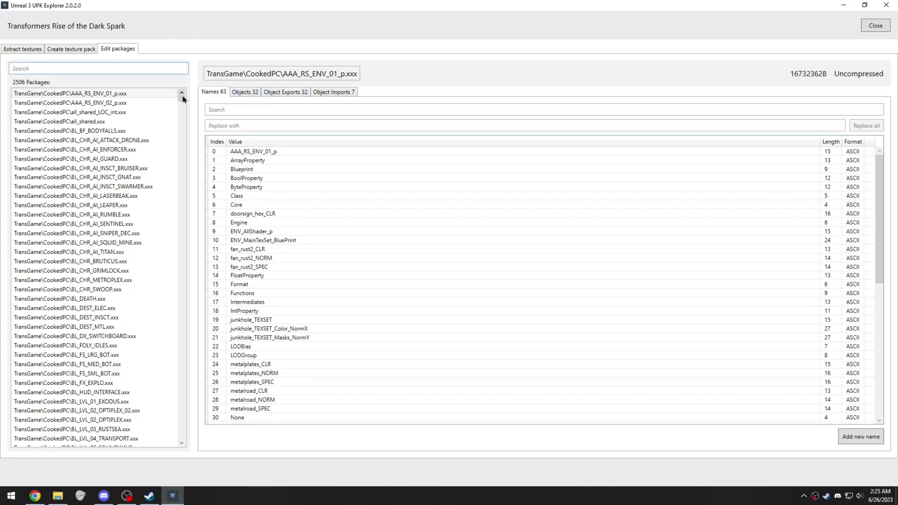
pyautogui.moveTo(182, 99); pyautogui.dragTo(195, 384)
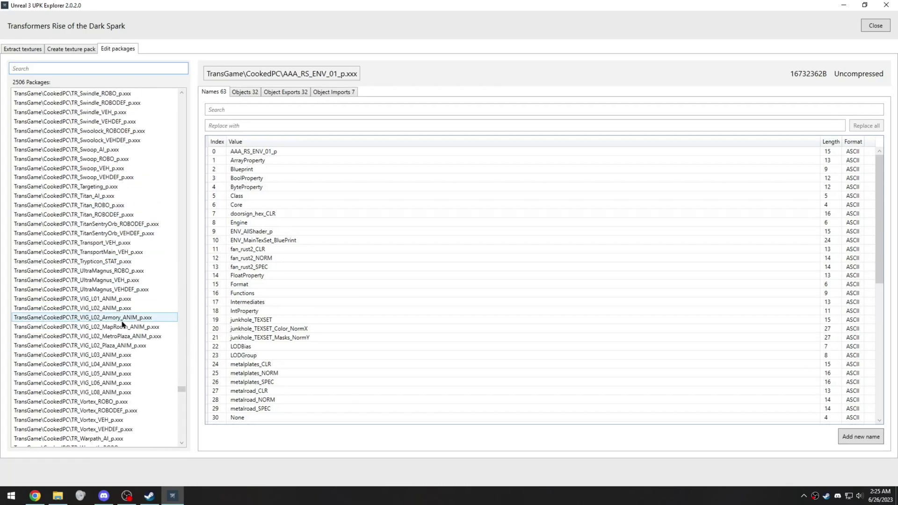
pyautogui.scroll(-8, 123, 324)
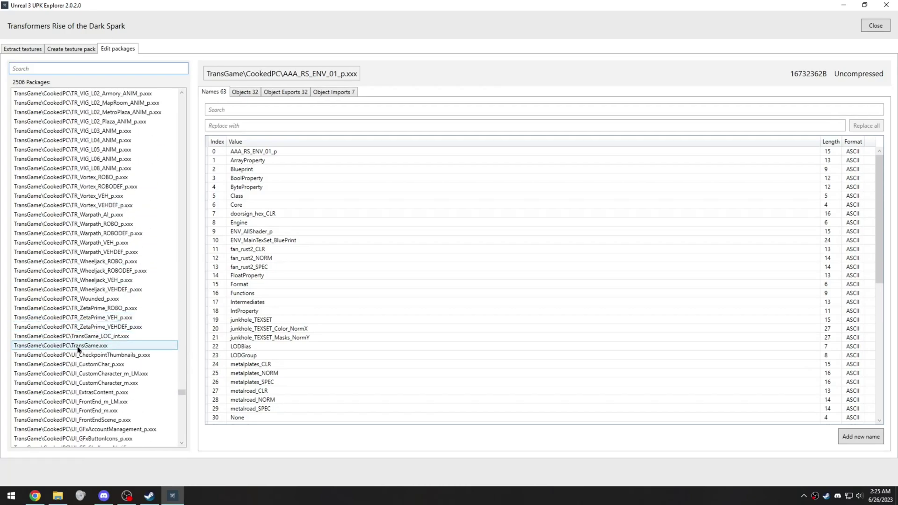
pyautogui.click(84, 349)
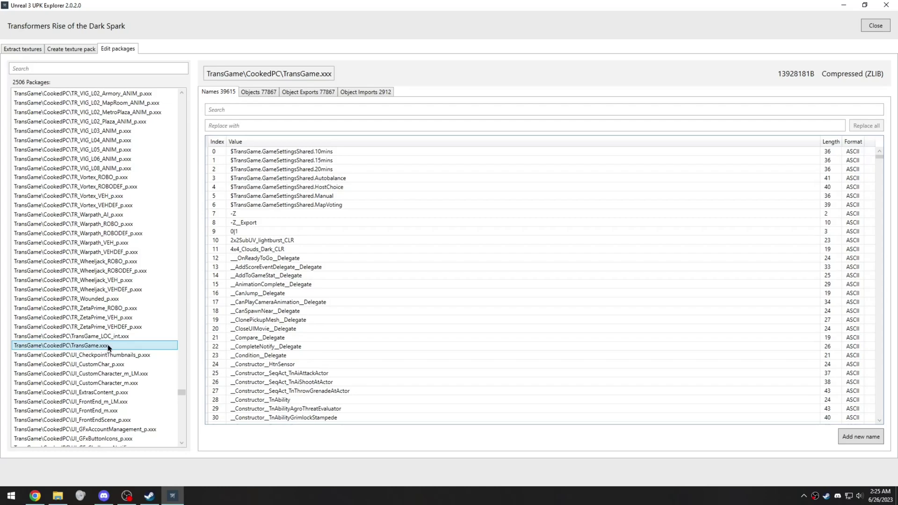
# - Filter the package's objects by the name Default__TnCampaign and select Default__TnCampaignPlayerCharacterDescription
pyautogui.click(249, 95)
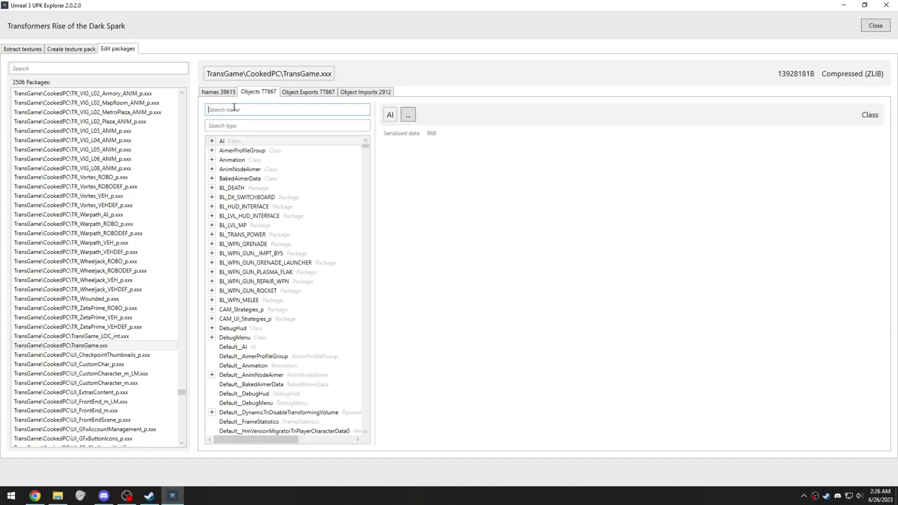
pyautogui.click(235, 109)
pyautogui.write('Defaul')
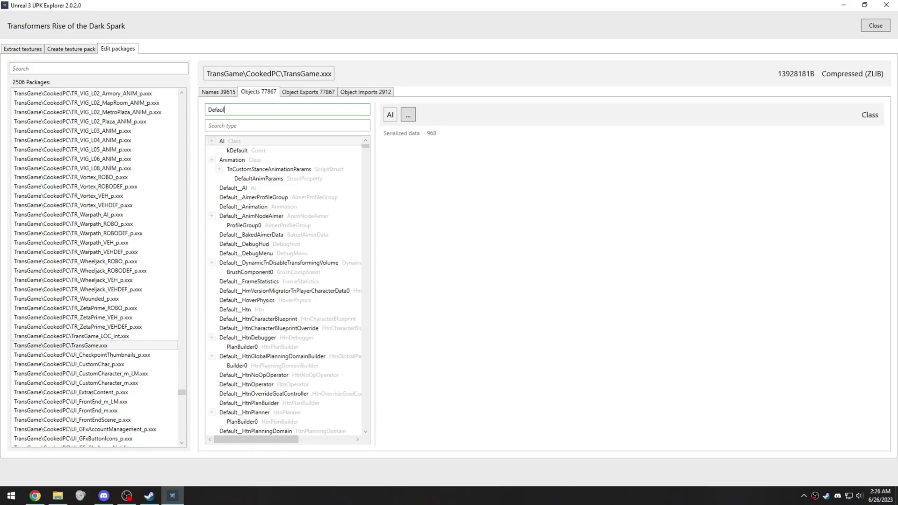
pyautogui.write('t__')
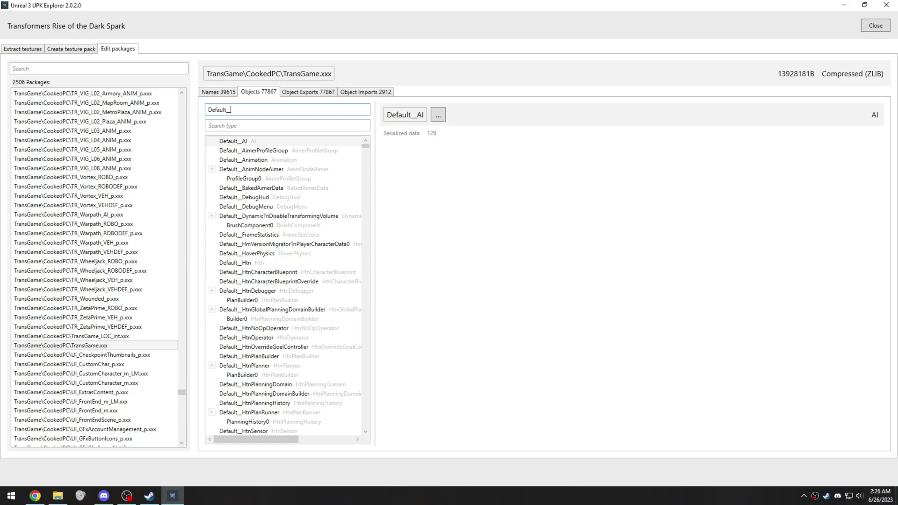
pyautogui.write('TnCampaign')
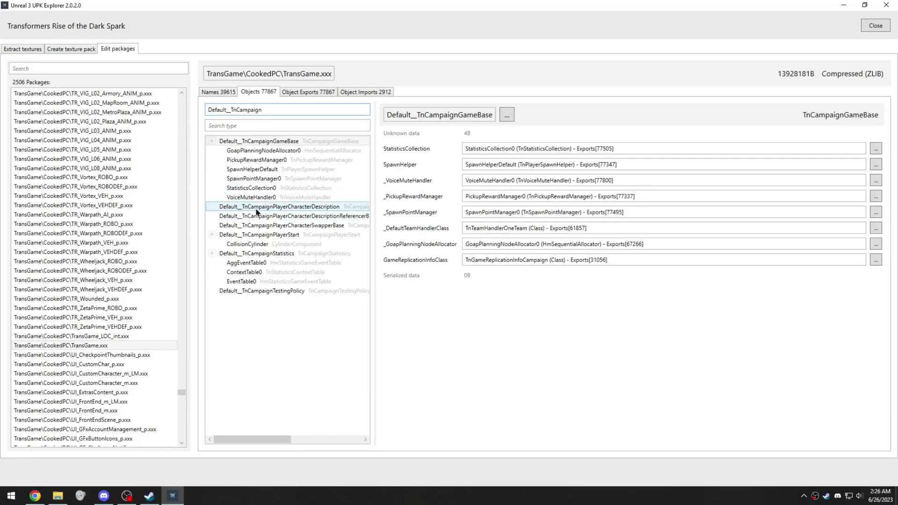
pyautogui.click(269, 209)
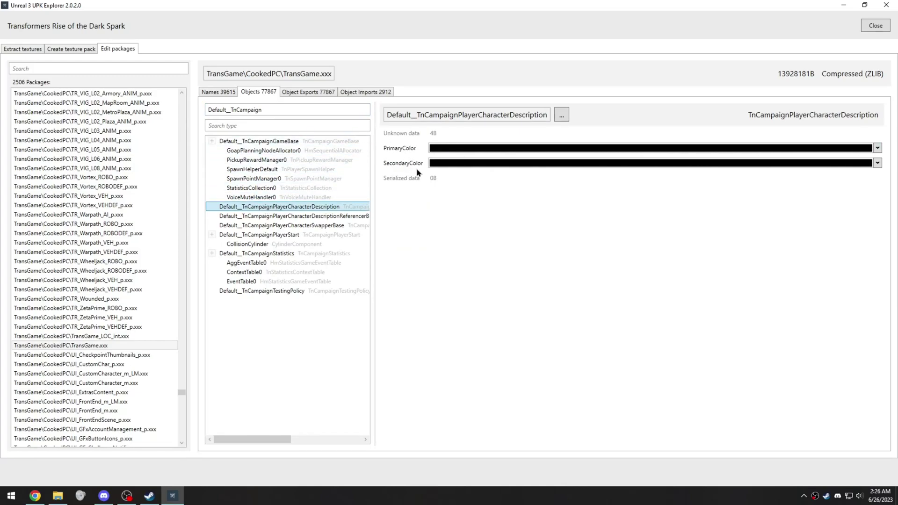
# - Set the PrimaryColor of Default__TnCampaignPlayerCharacterDescription to bright green
pyautogui.click(479, 150)
pyautogui.click(536, 207)
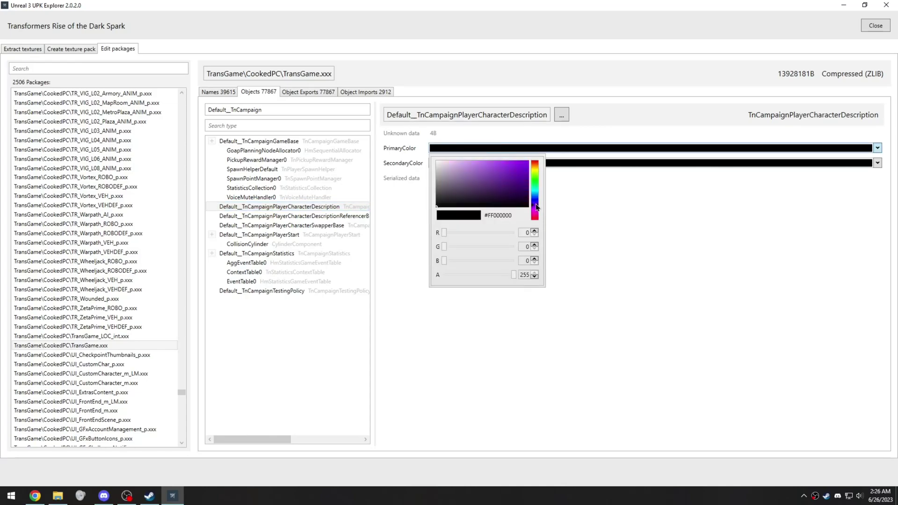
pyautogui.moveTo(535, 192); pyautogui.dragTo(536, 159)
pyautogui.click(561, 168)
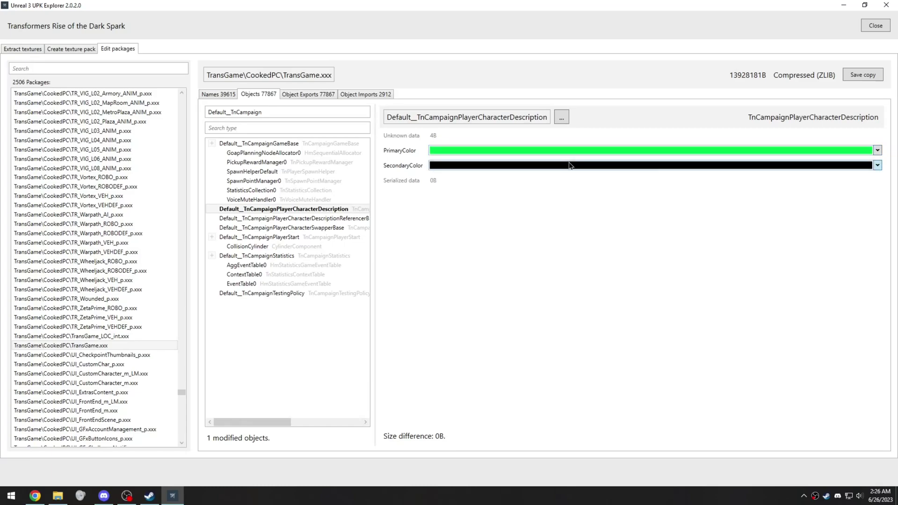
# - Set the SecondaryColor of Default__TnCampaignPlayerCharacterDescription to yellow (#FFFDFF00)
pyautogui.click(570, 166)
pyautogui.click(536, 191)
pyautogui.moveTo(536, 191); pyautogui.dragTo(532, 181)
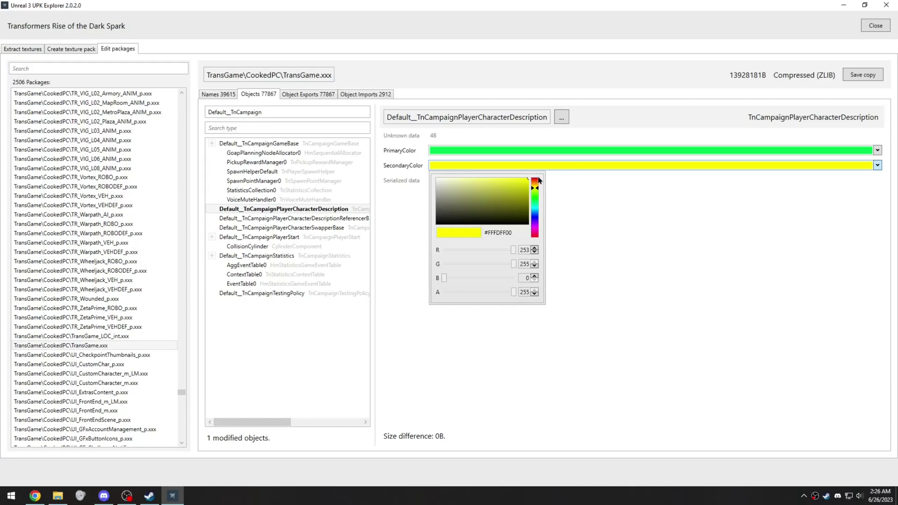
pyautogui.click(674, 235)
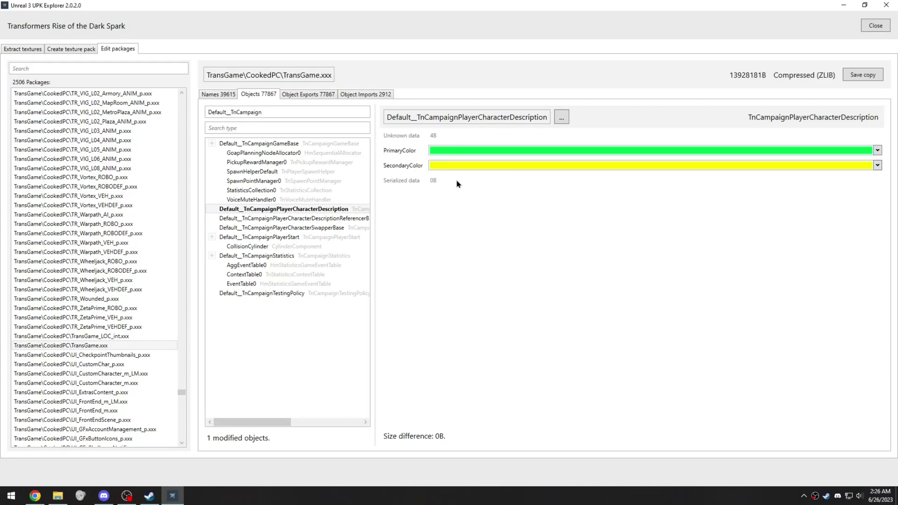
# - Save the modified TransGame.xxx package with a copy of the original, and close UPK Explorer
pyautogui.click(854, 76)
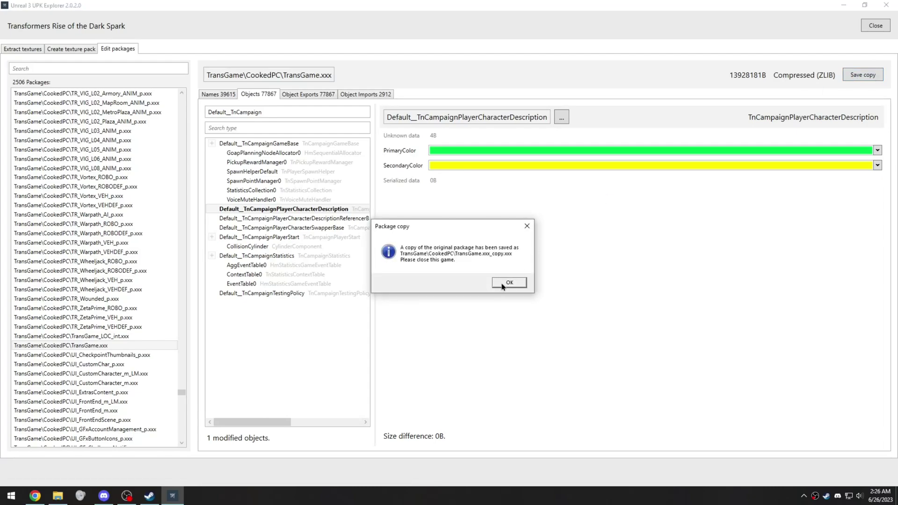
pyautogui.click(508, 283)
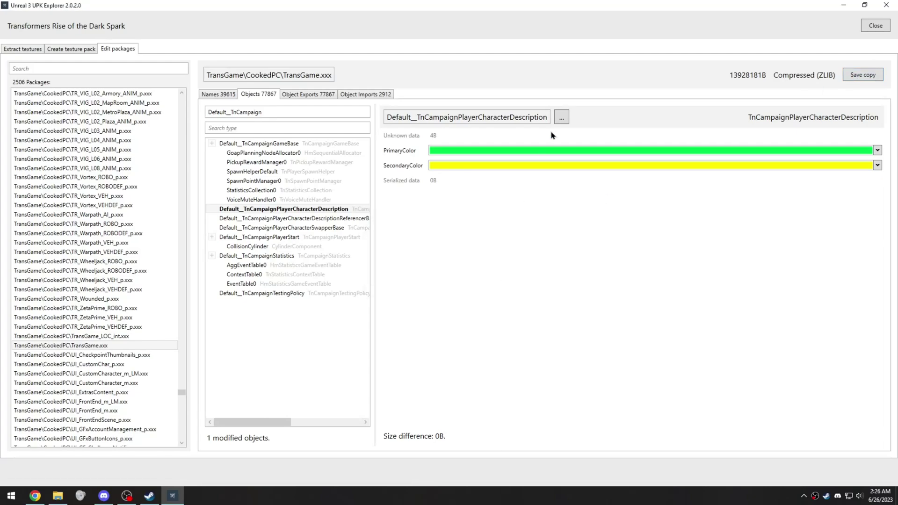
pyautogui.click(884, 5)
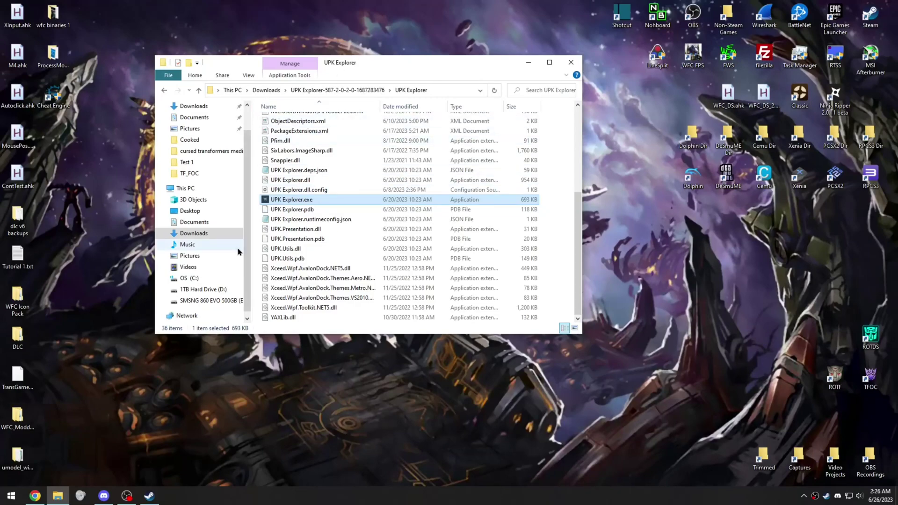
# - Open the CookedPC folder in TransGame of Transformers Fall of Cybertron on the E: drive and sort its files by date modified
pyautogui.click(229, 301)
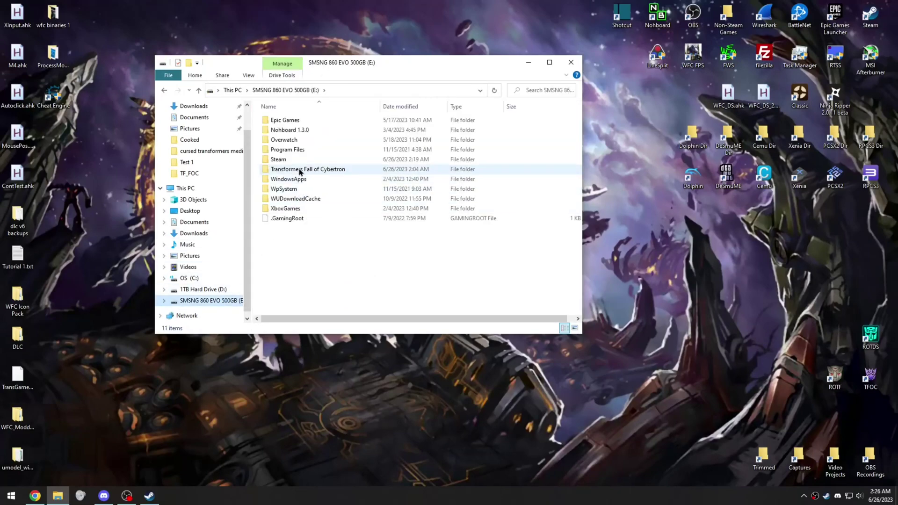
pyautogui.doubleClick(328, 170)
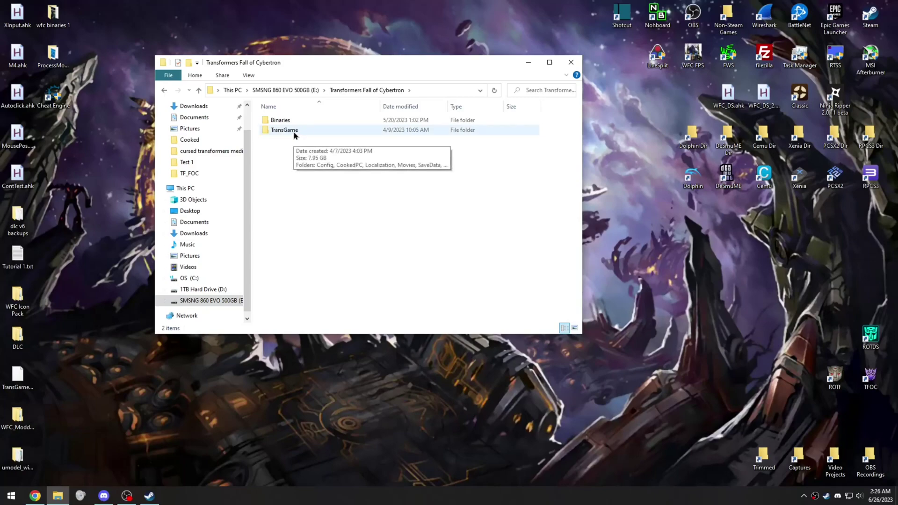
pyautogui.doubleClick(294, 131)
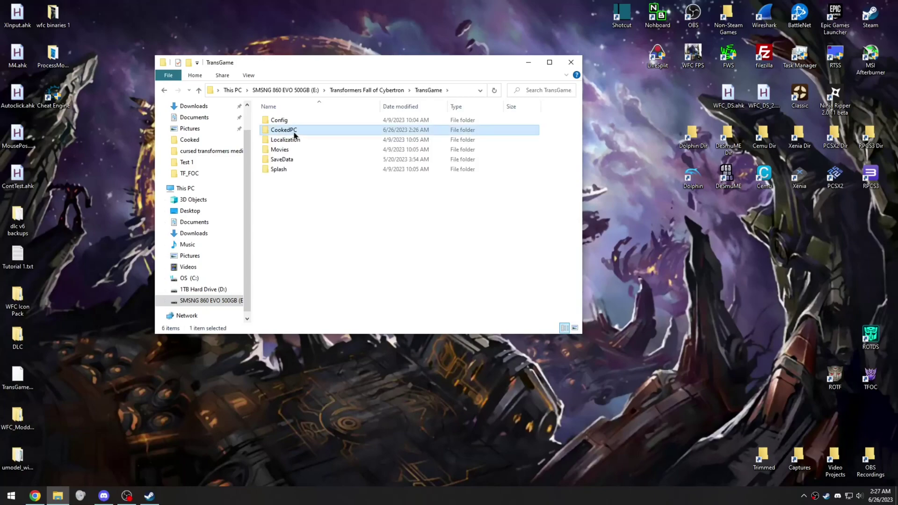
pyautogui.doubleClick(294, 132)
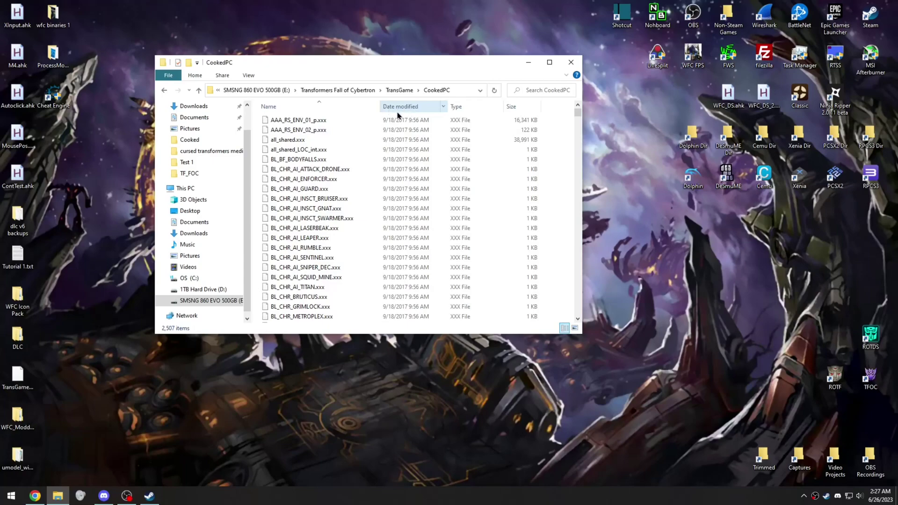
pyautogui.click(395, 107)
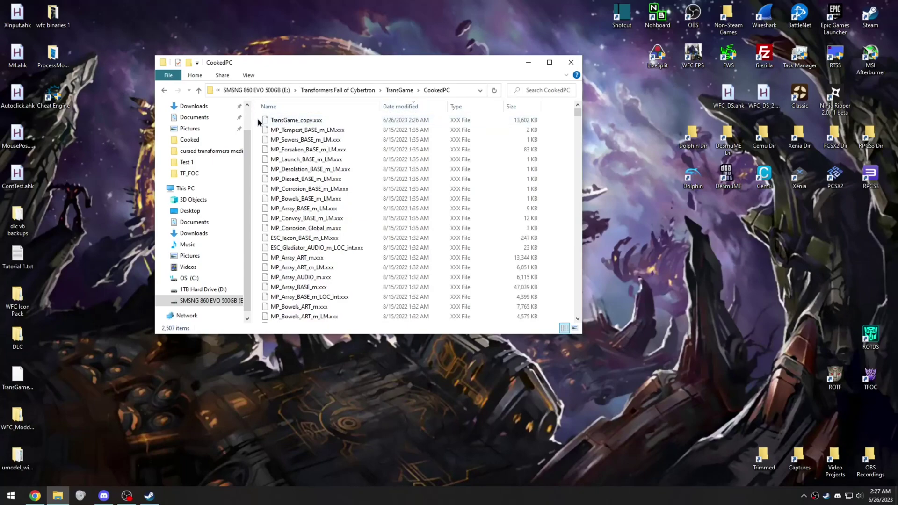
# - Cut TransGame_copy.xxx and create a new folder named mods inside CookedPC
pyautogui.click(290, 125)
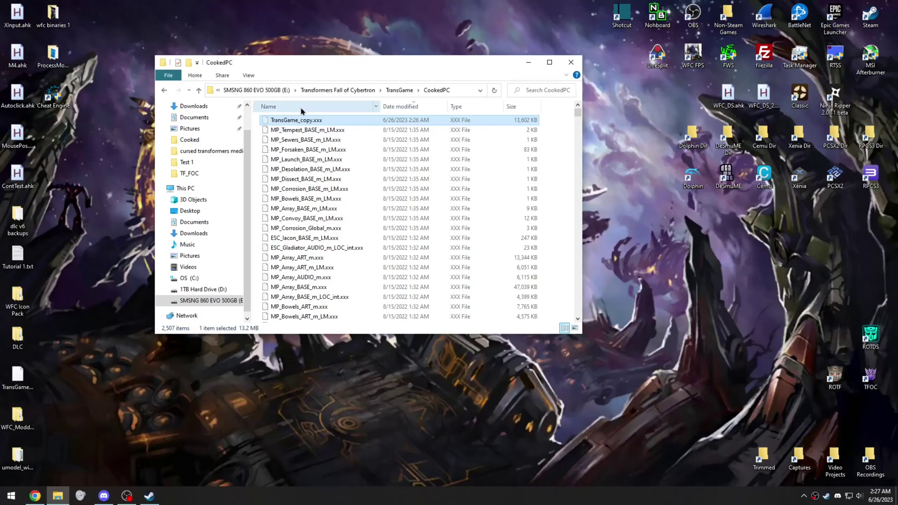
pyautogui.click(560, 138)
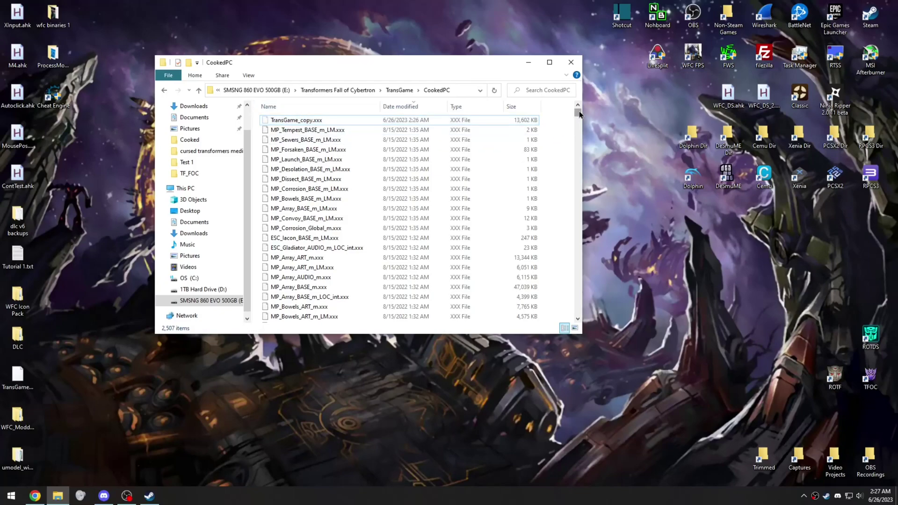
pyautogui.rightClick(565, 132)
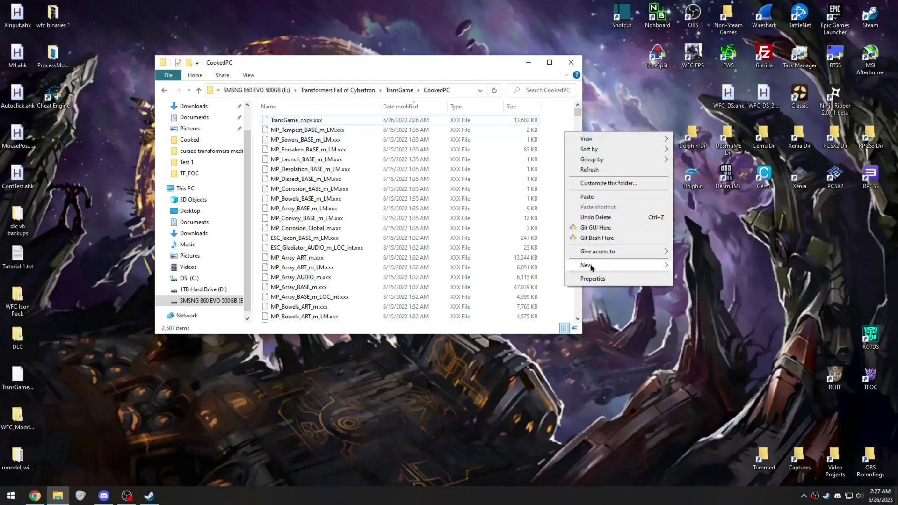
pyautogui.moveTo(591, 267)
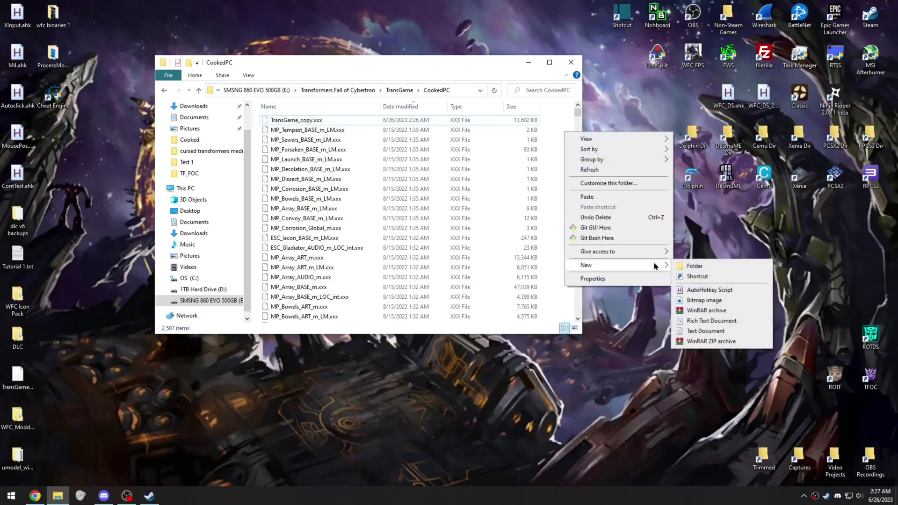
pyautogui.click(694, 267)
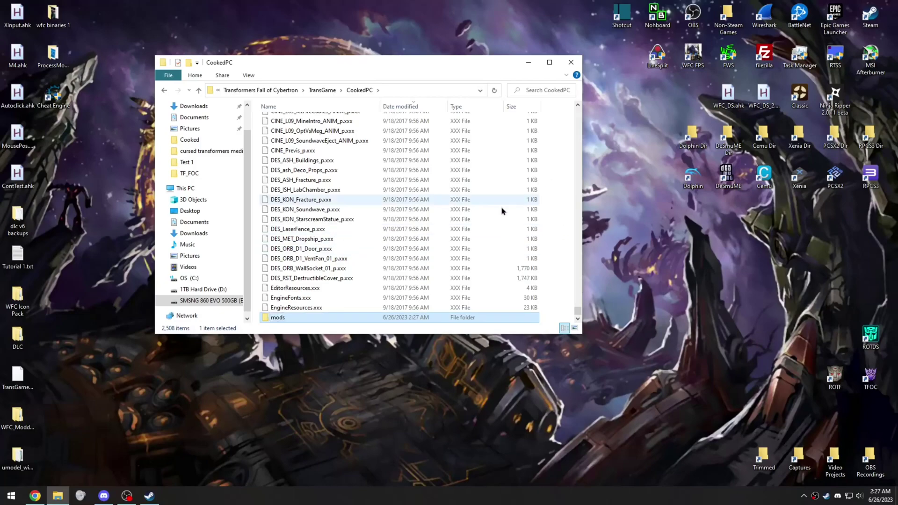
# - Paste TransGame_copy.xxx into the mods folder and rename it to TransGame.xxx
pyautogui.doubleClick(284, 322)
pyautogui.hotkey('ctrl', 'v')
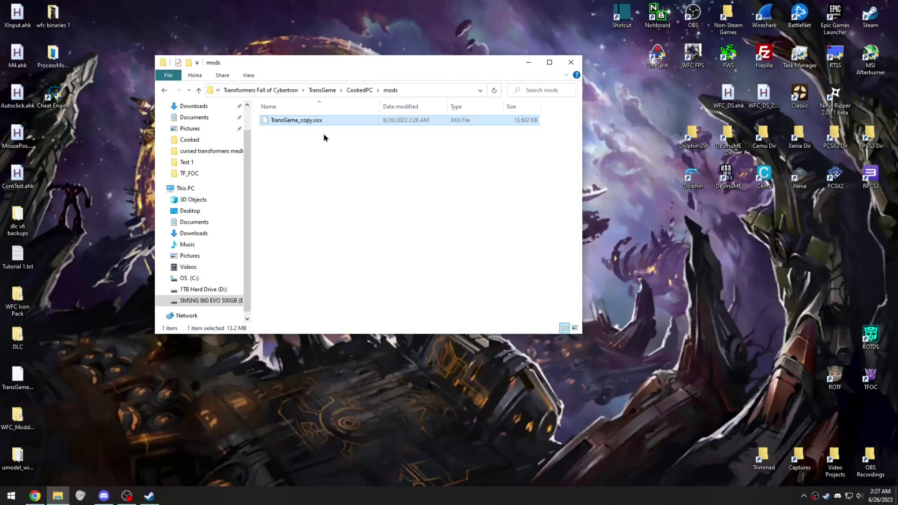
pyautogui.rightClick(322, 123)
pyautogui.click(374, 311)
pyautogui.moveTo(384, 68); pyautogui.dragTo(365, 70)
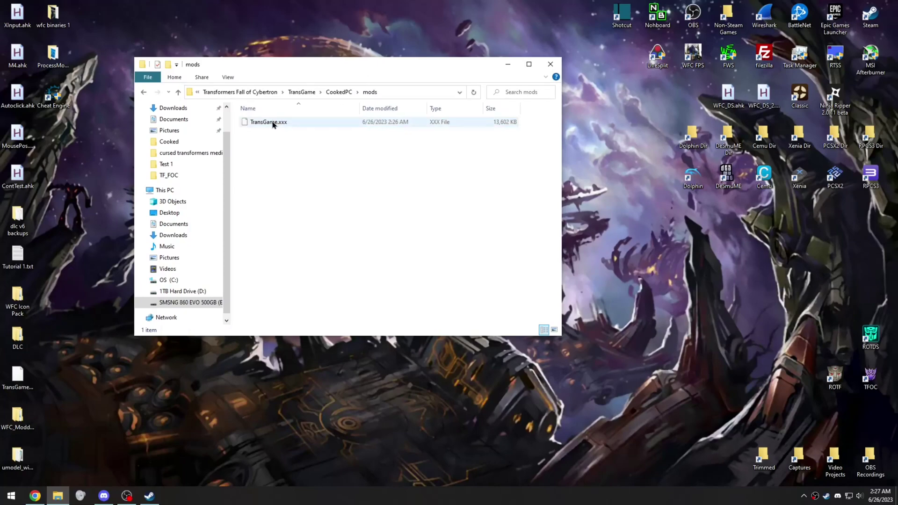
pyautogui.moveTo(271, 146); pyautogui.dragTo(312, 136)
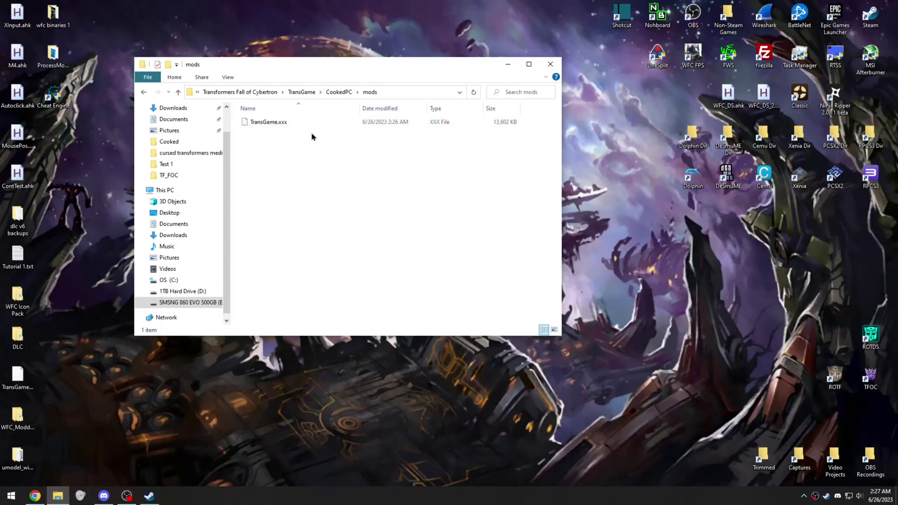
# - Go back to CookedPC to review the mods folder and its contents, and minimize the file window
pyautogui.click(347, 92)
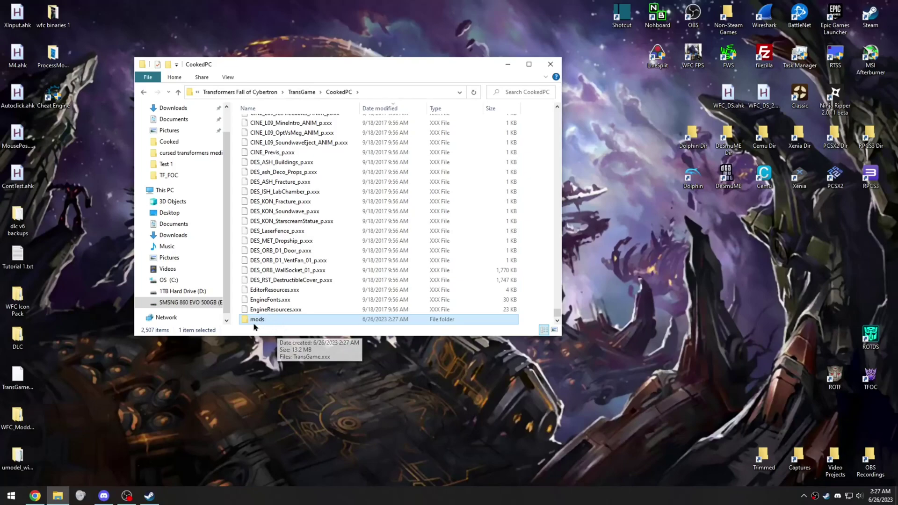
pyautogui.doubleClick(289, 322)
pyautogui.click(507, 64)
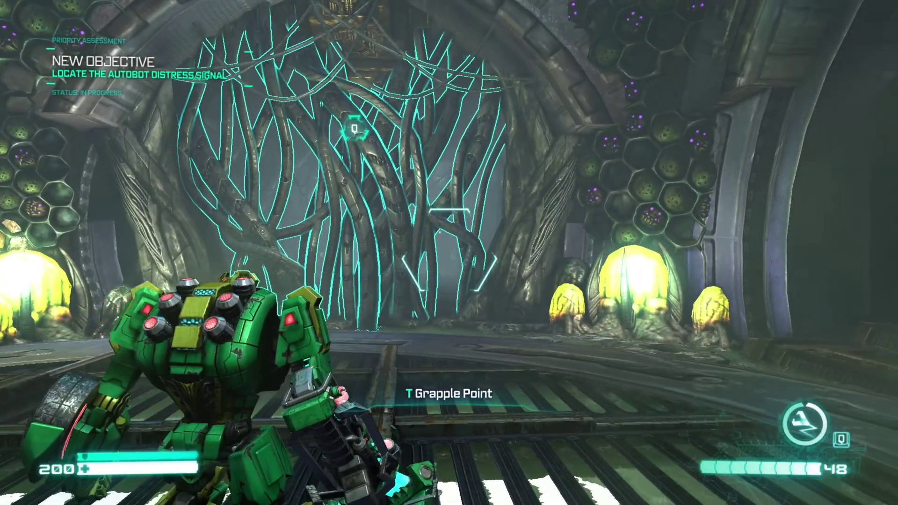
# - Examine the Autobot character's primary and secondary colors from several sides in the running campaign
pyautogui.press('w')
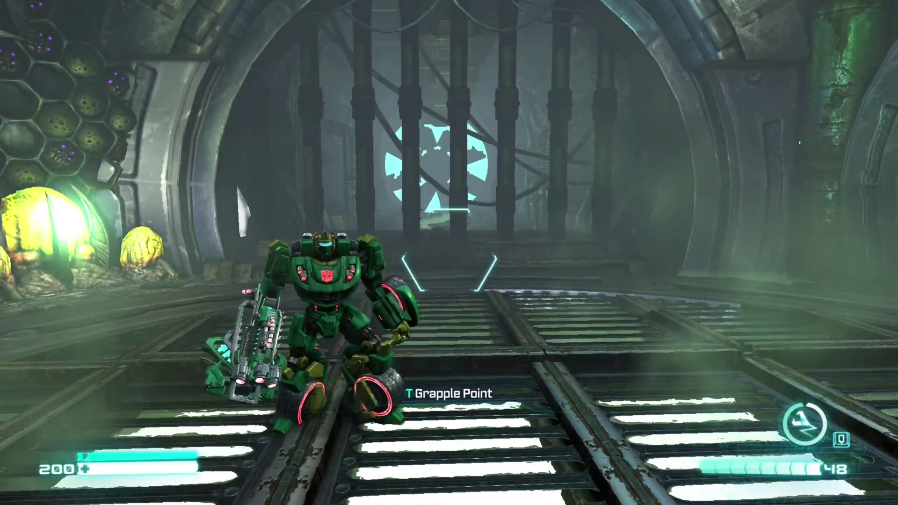
pyautogui.rightClick(449, 269)
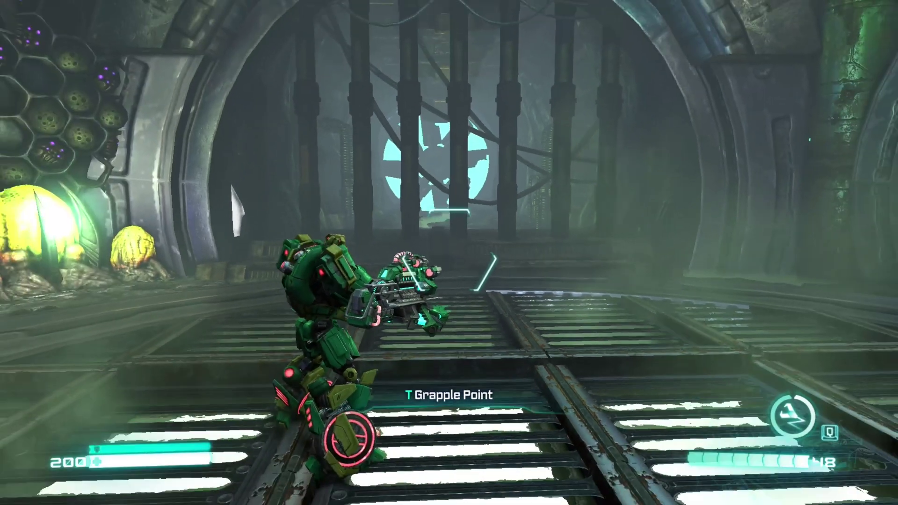
pyautogui.moveTo(449, 252)
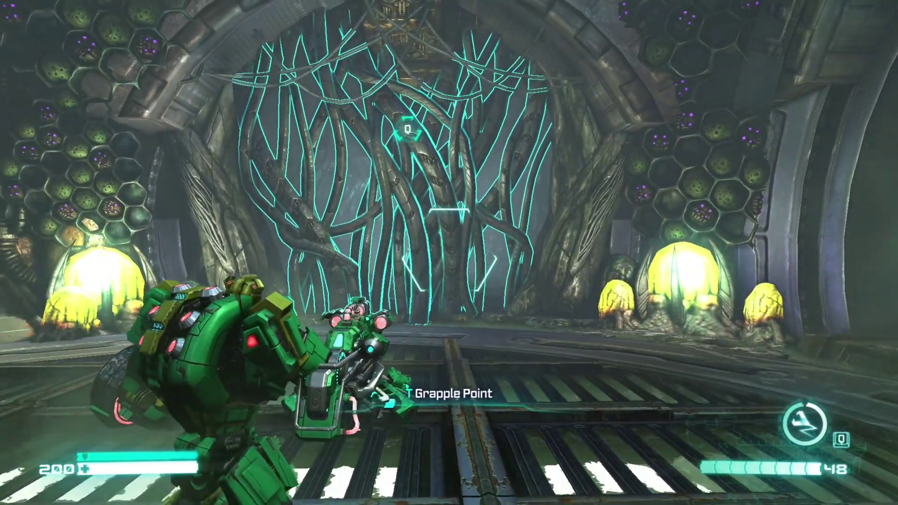
pyautogui.press('Tab')
pyautogui.press('Tab')
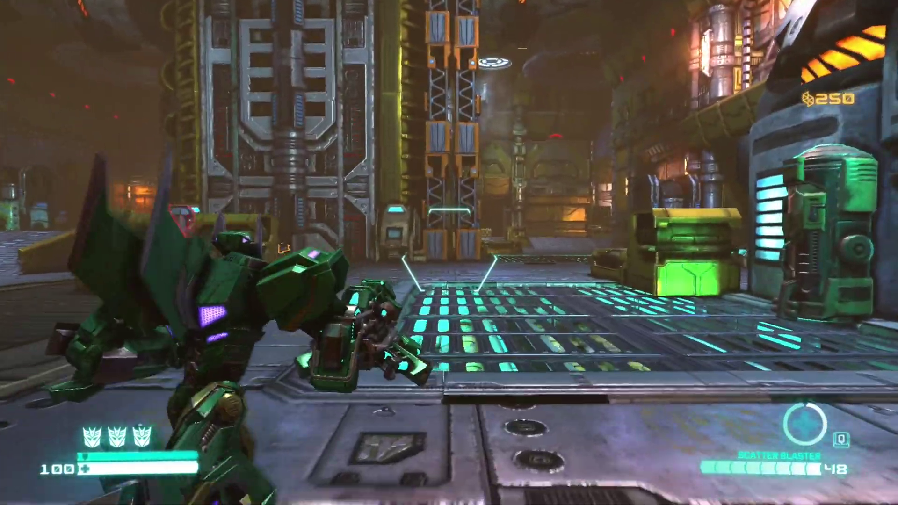
# - Examine the Decepticon character's colors in the game, in both robot and jet form
pyautogui.press('w')
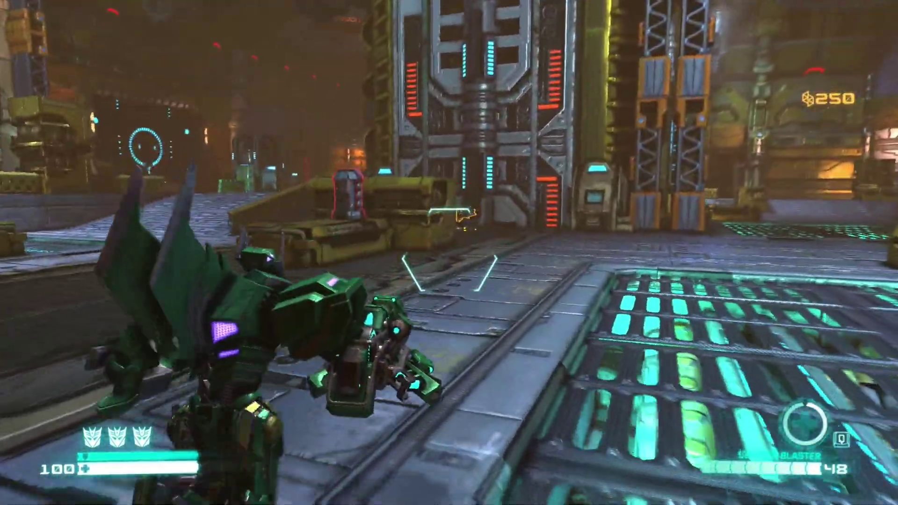
pyautogui.press('s')
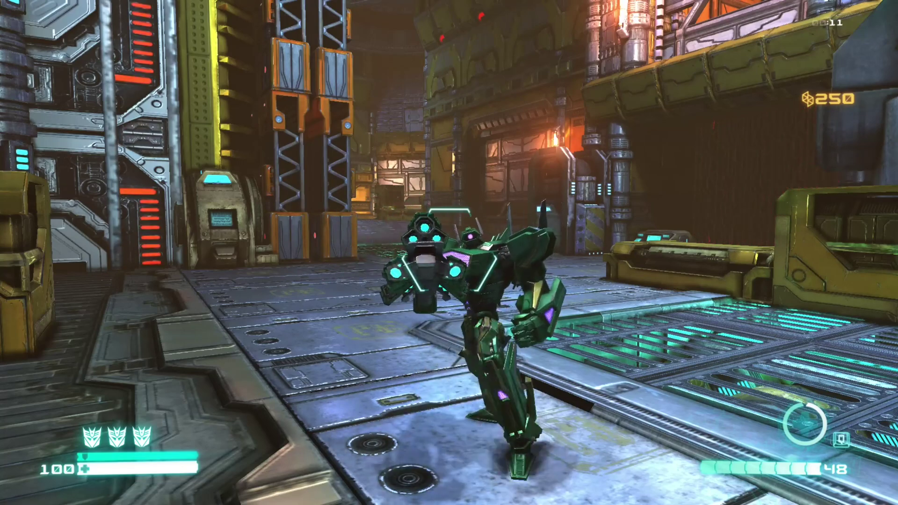
pyautogui.press('space')
pyautogui.press('ctrl')
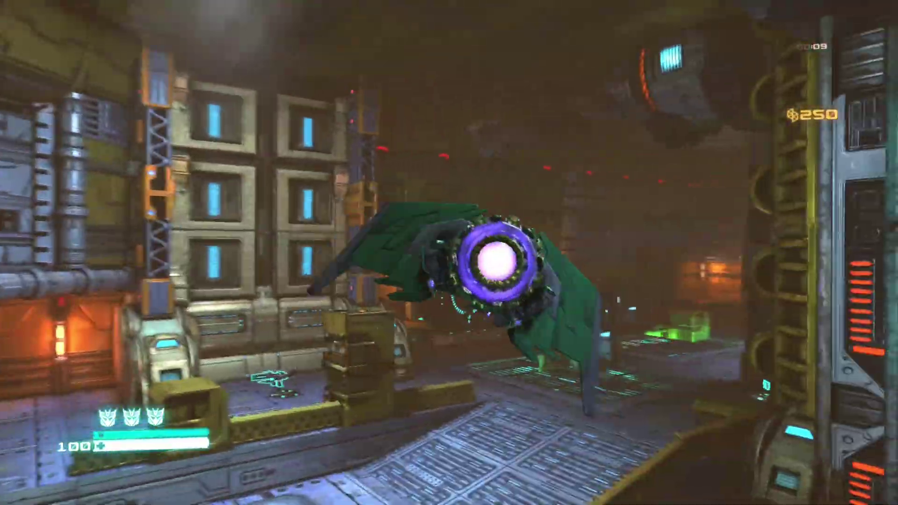